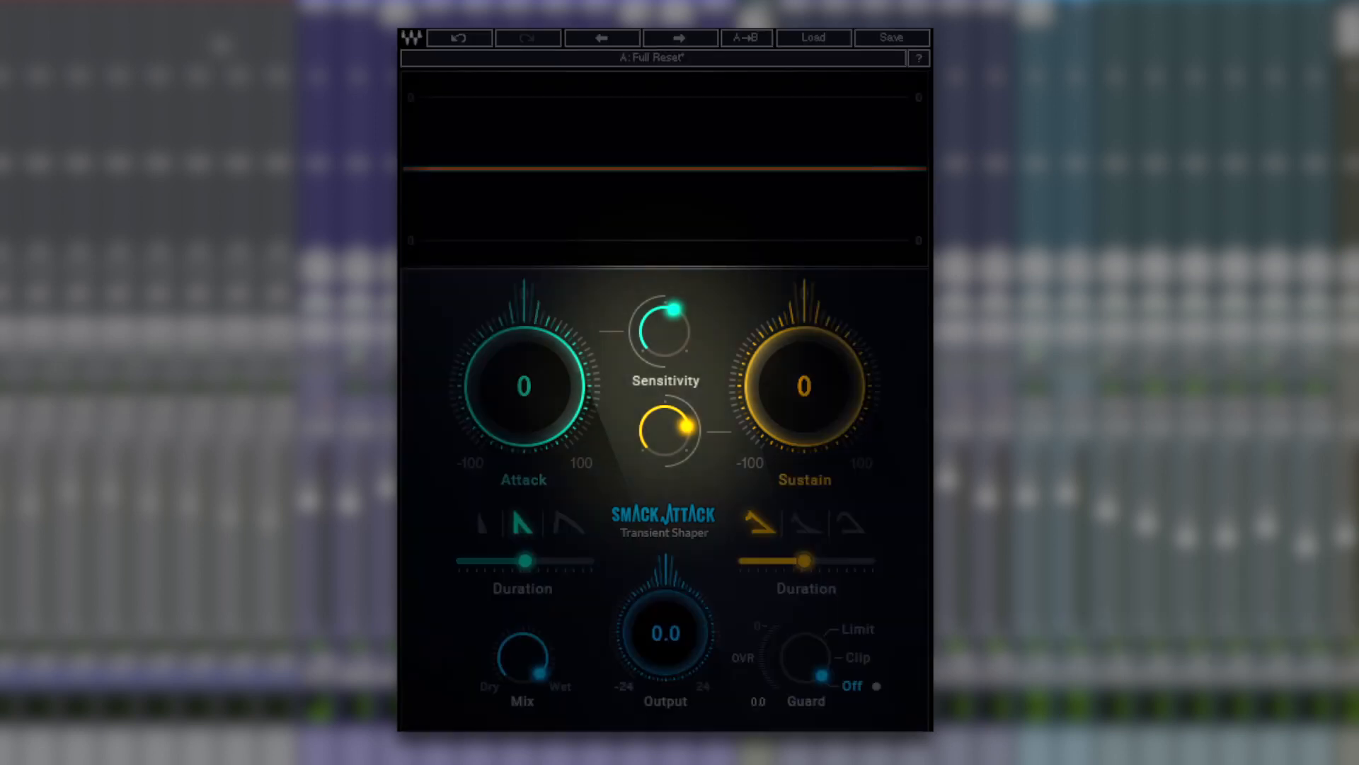
# Step: Reduce the attack sensitivity so its threshold lines sit slightly outside the waveform's centre line, and shorten the attack duration slightly
pyautogui.click(664, 332)
pyautogui.moveTo(664, 331); pyautogui.dragTo(664, 341)
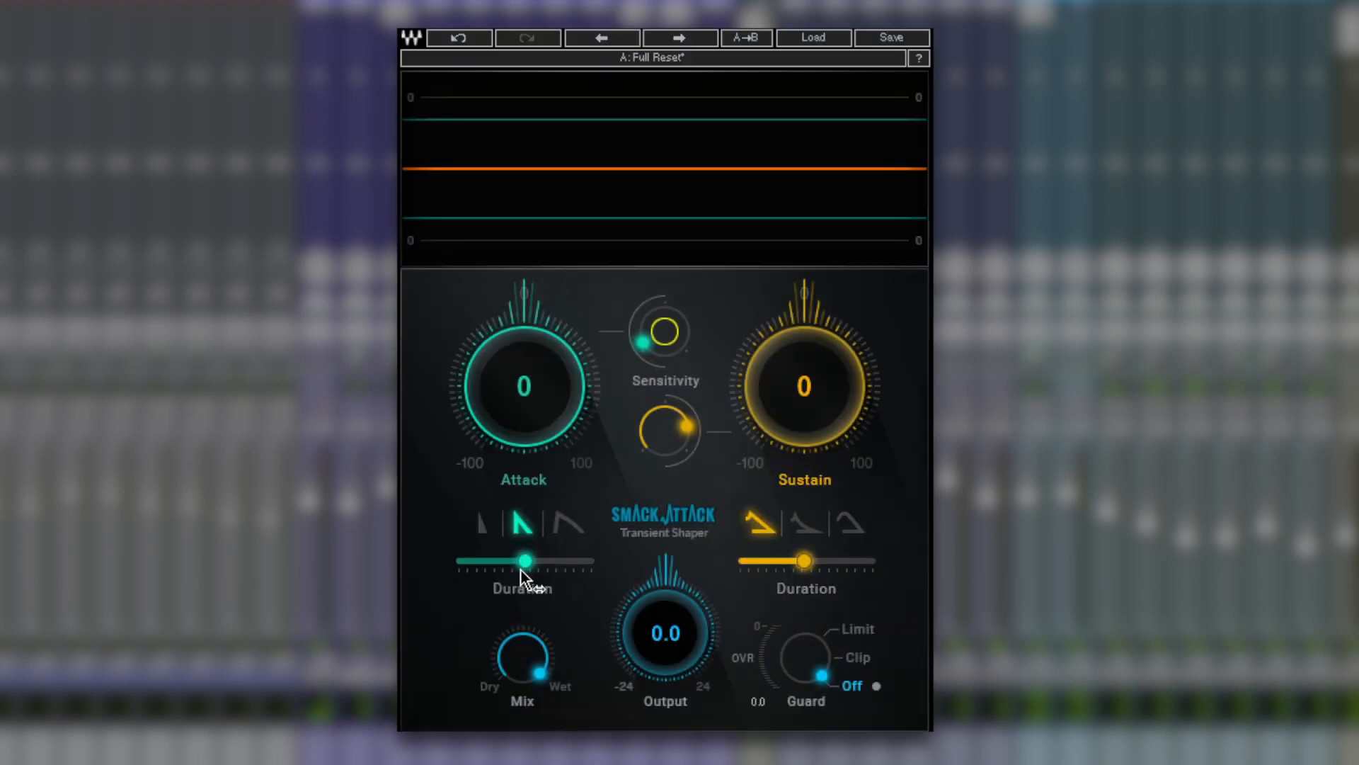
pyautogui.moveTo(521, 571); pyautogui.dragTo(523, 567)
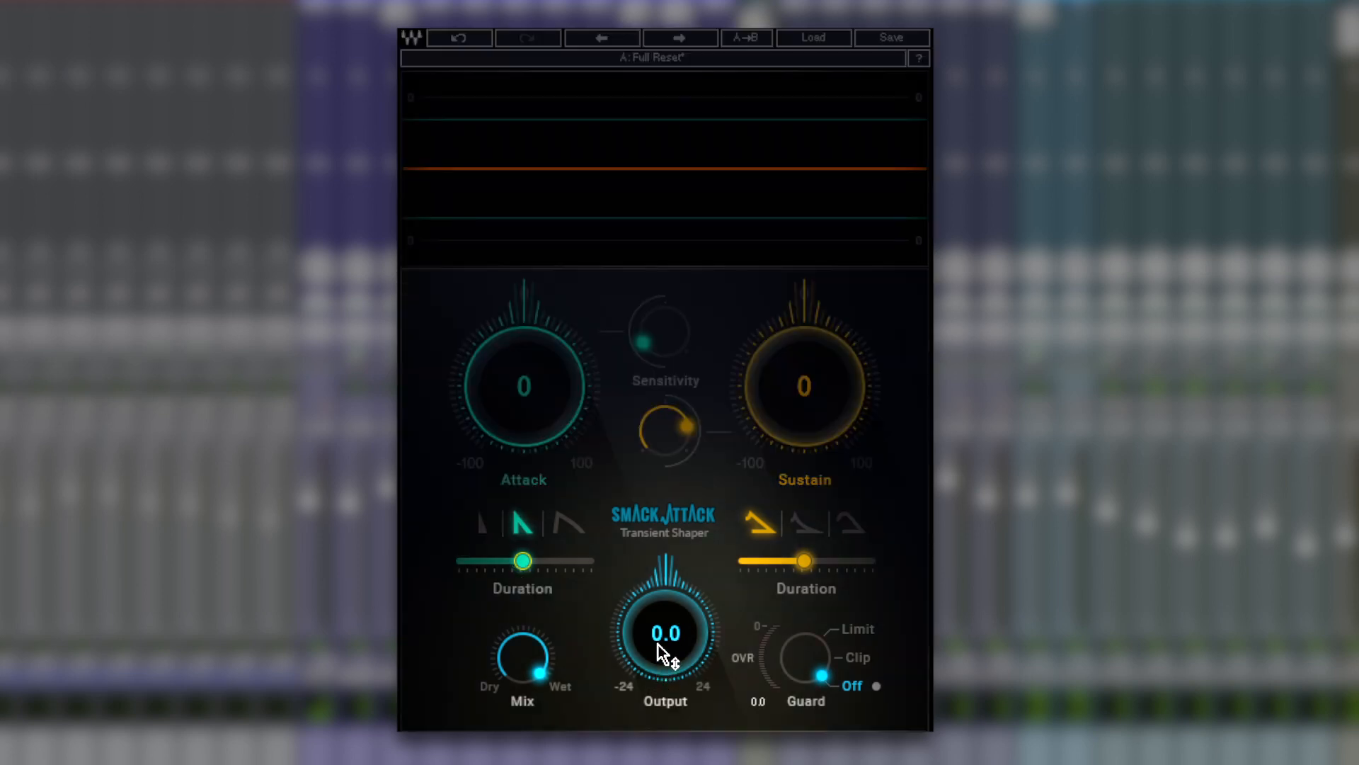
pyautogui.moveTo(659, 644)
pyautogui.mouseDown()
pyautogui.moveTo(659, 659)
pyautogui.moveTo(659, 645)
pyautogui.mouseUp()
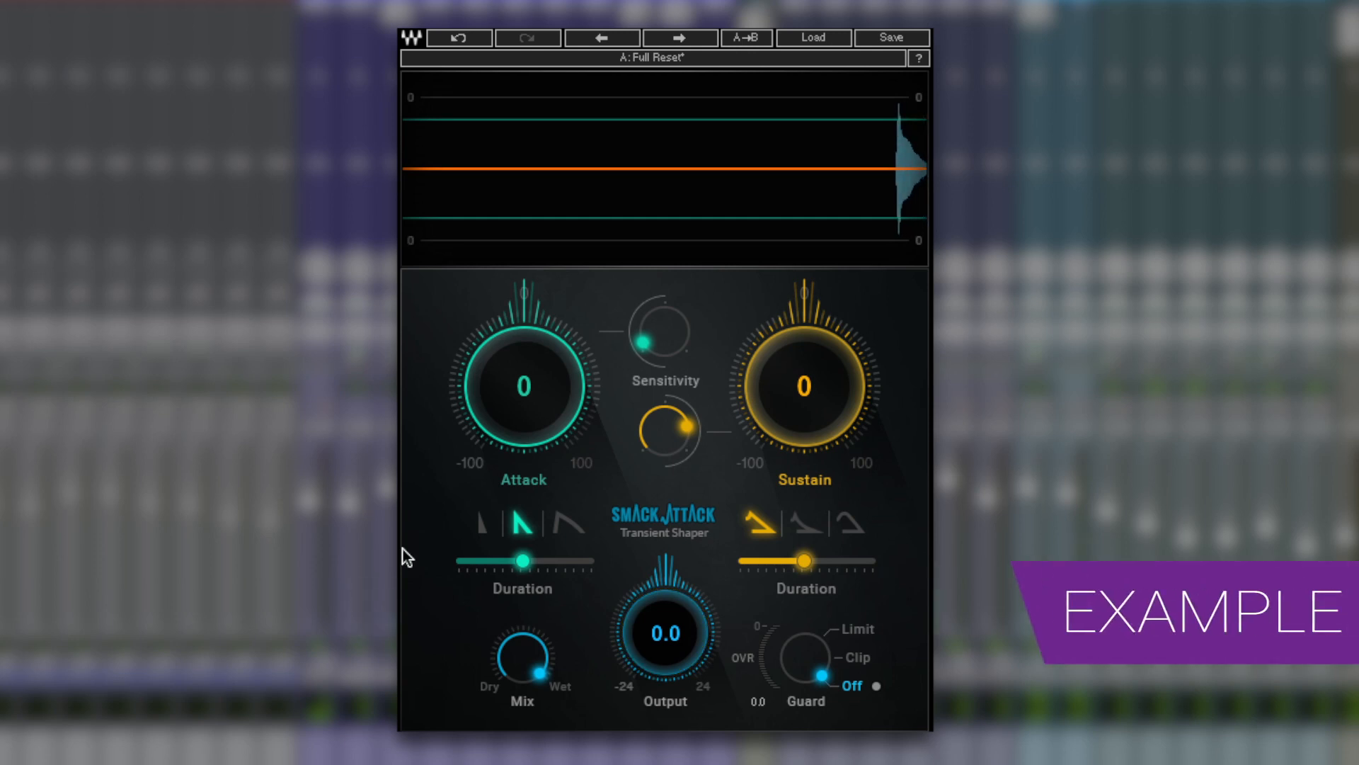
pyautogui.moveTo(649, 351); pyautogui.dragTo(664, 310)
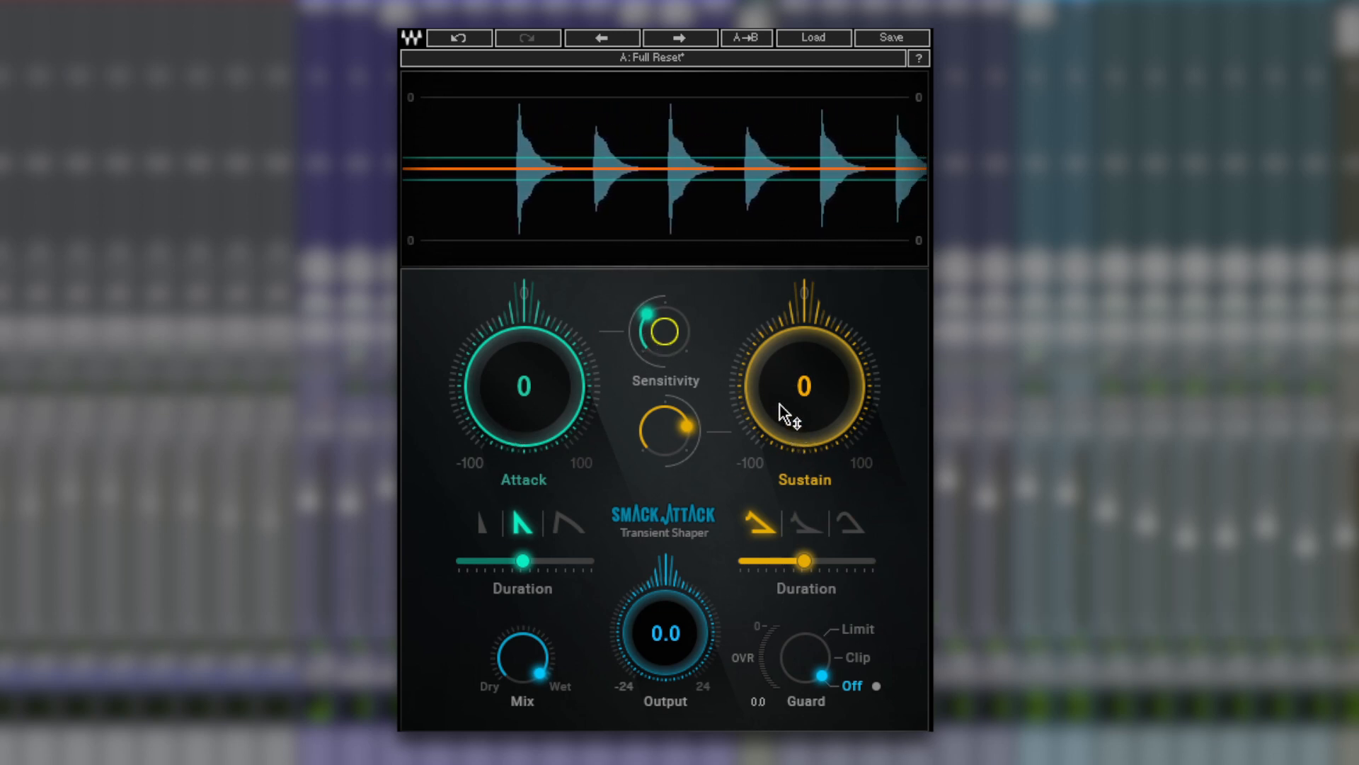
# Step: Set Sustain to 27 and, after trying a sustain duration of 93.72, lengthen it to about three quarters of its range
pyautogui.moveTo(795, 427)
pyautogui.mouseDown()
pyautogui.moveTo(795, 391)
pyautogui.moveTo(795, 409)
pyautogui.mouseUp()
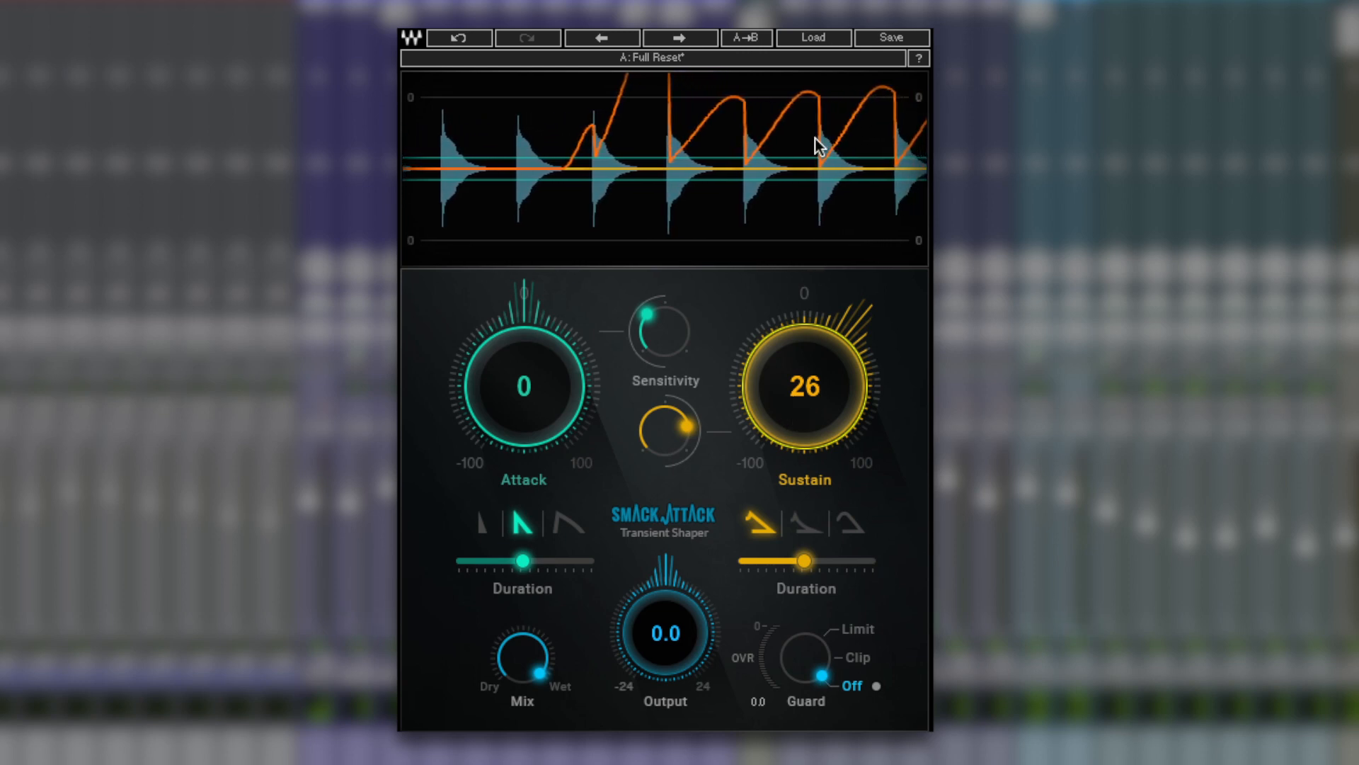
pyautogui.moveTo(833, 368); pyautogui.dragTo(801, 407)
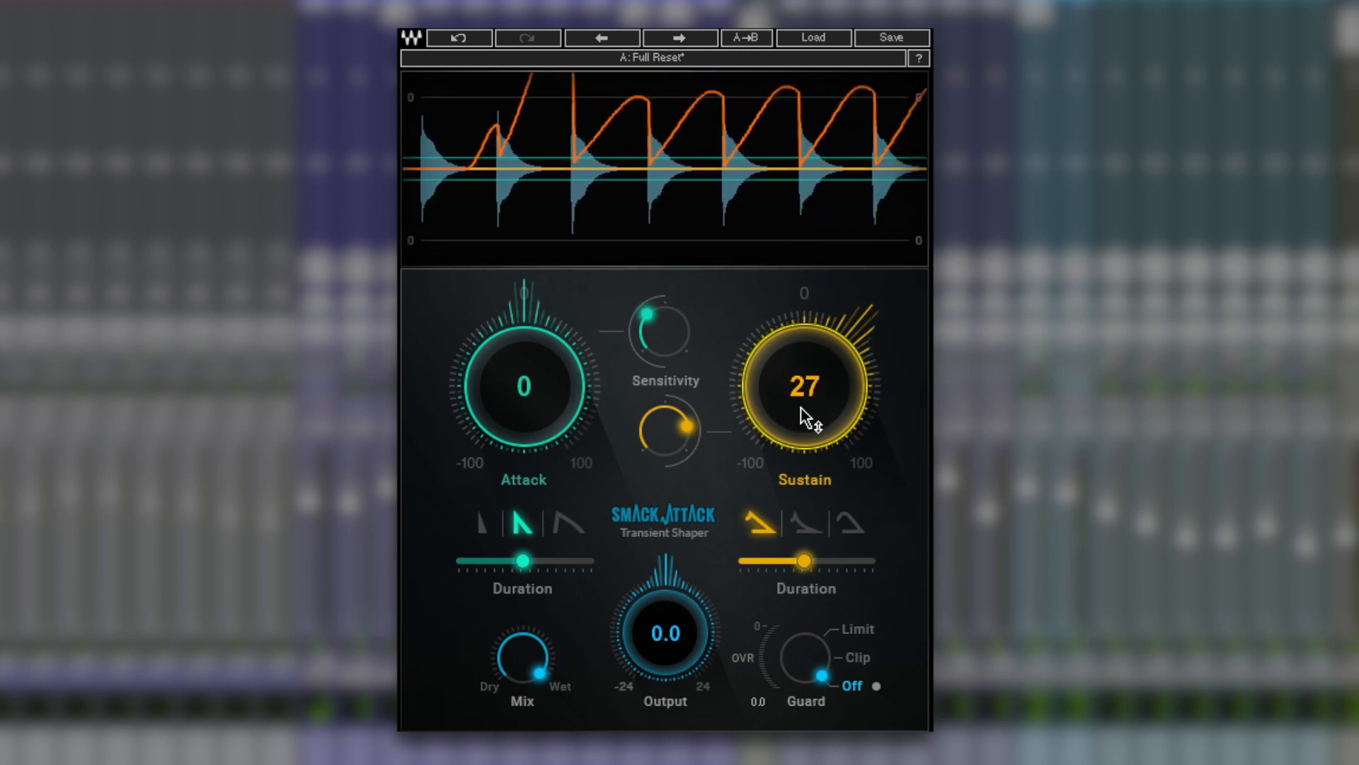
pyautogui.moveTo(804, 562); pyautogui.dragTo(777, 562)
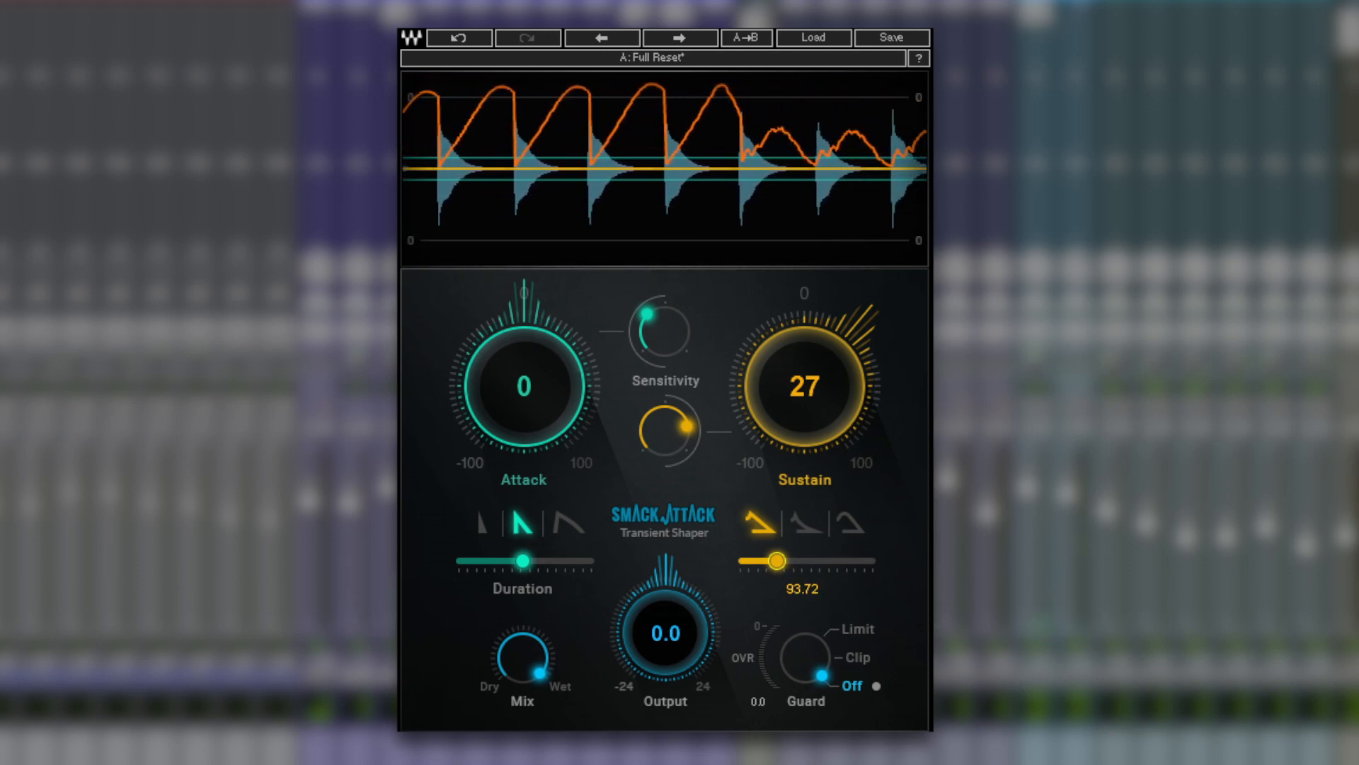
pyautogui.moveTo(776, 561); pyautogui.dragTo(840, 561)
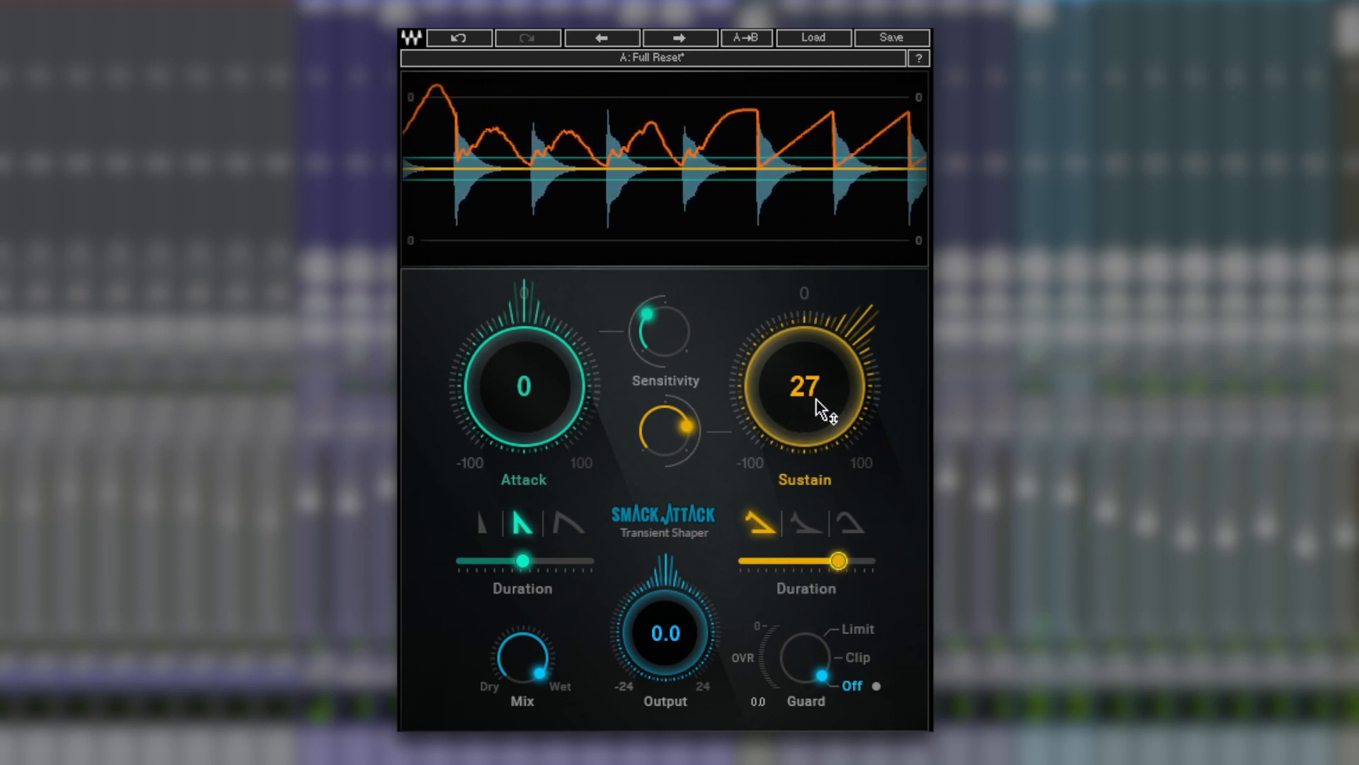
# Step: Set the output Guard to Limit and raise Sustain to 56
pyautogui.moveTo(817, 401); pyautogui.dragTo(839, 380)
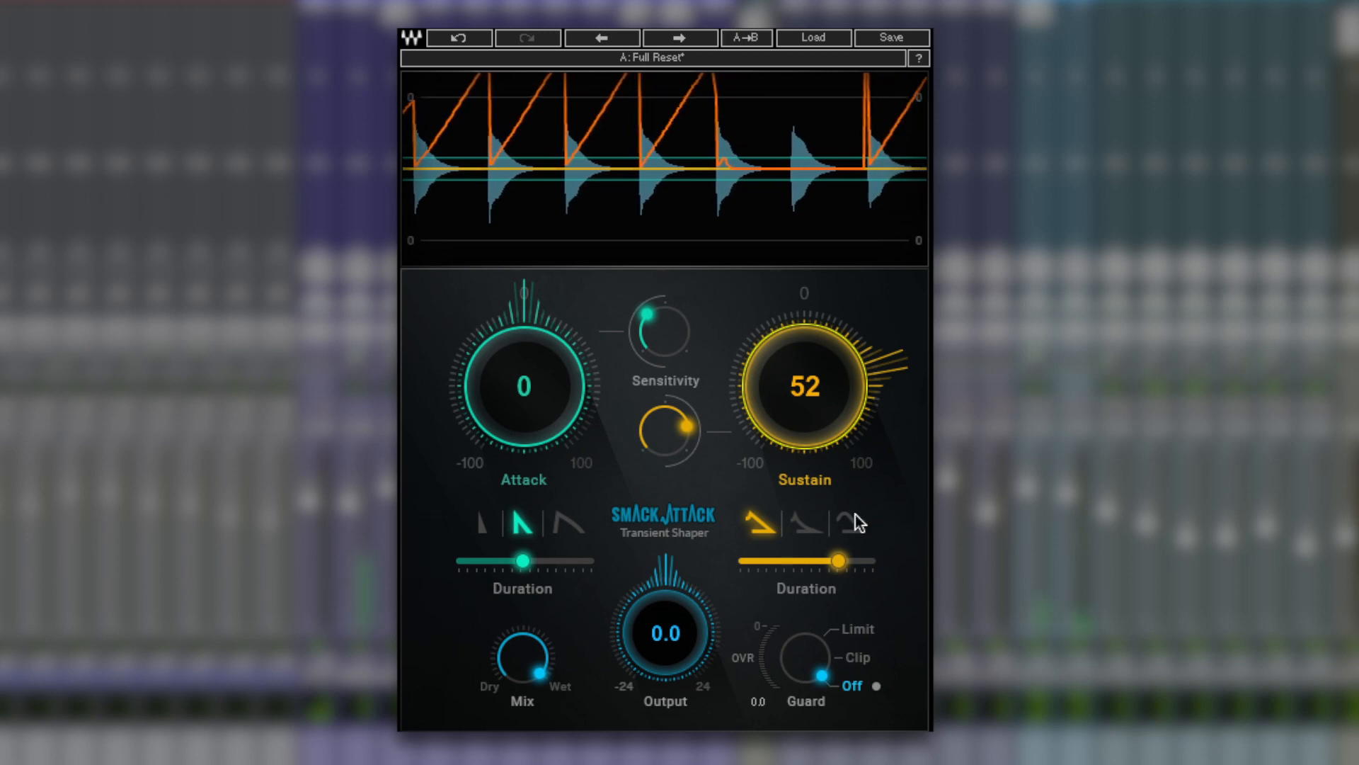
pyautogui.click(812, 679)
pyautogui.click(816, 678)
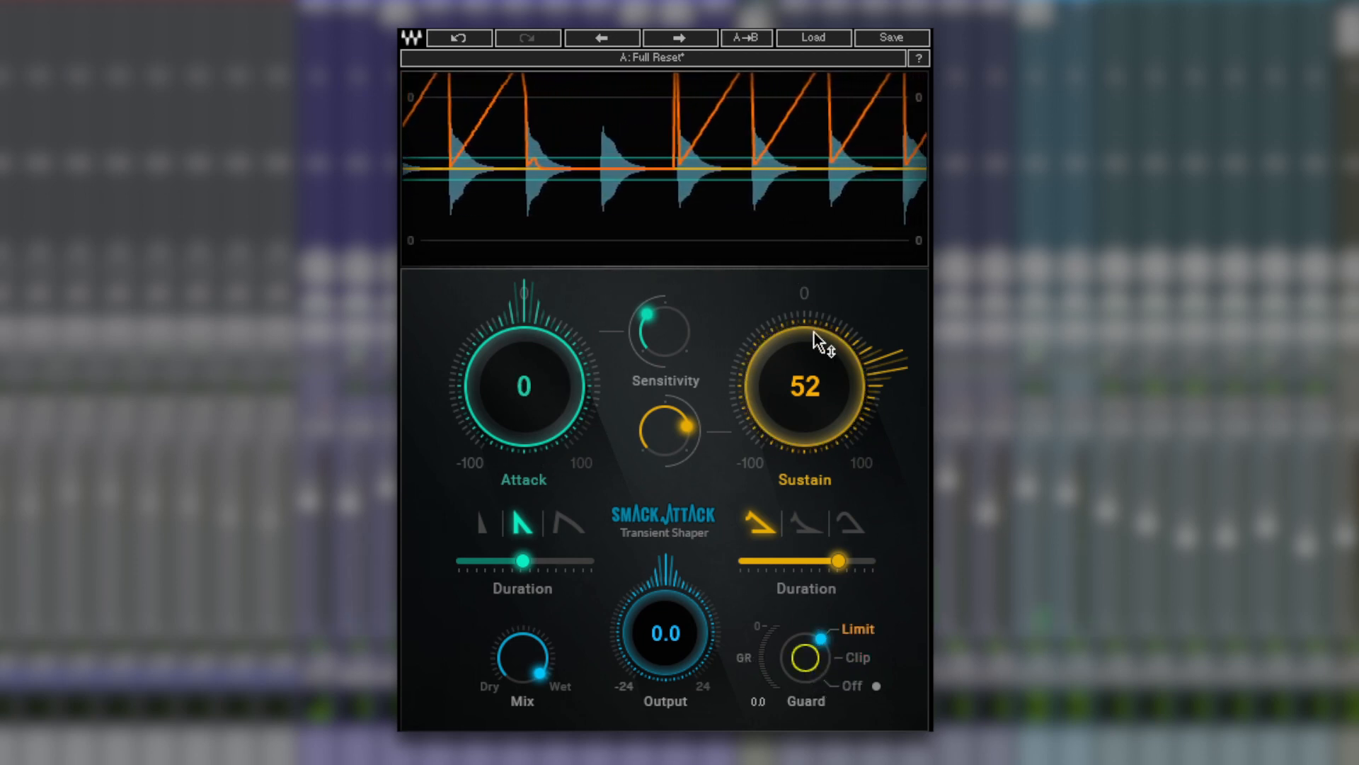
pyautogui.scroll(4, 813, 385)
# Step: Choose the sharpest attack shape and raise Attack to 53
pyautogui.moveTo(509, 389); pyautogui.dragTo(510, 368)
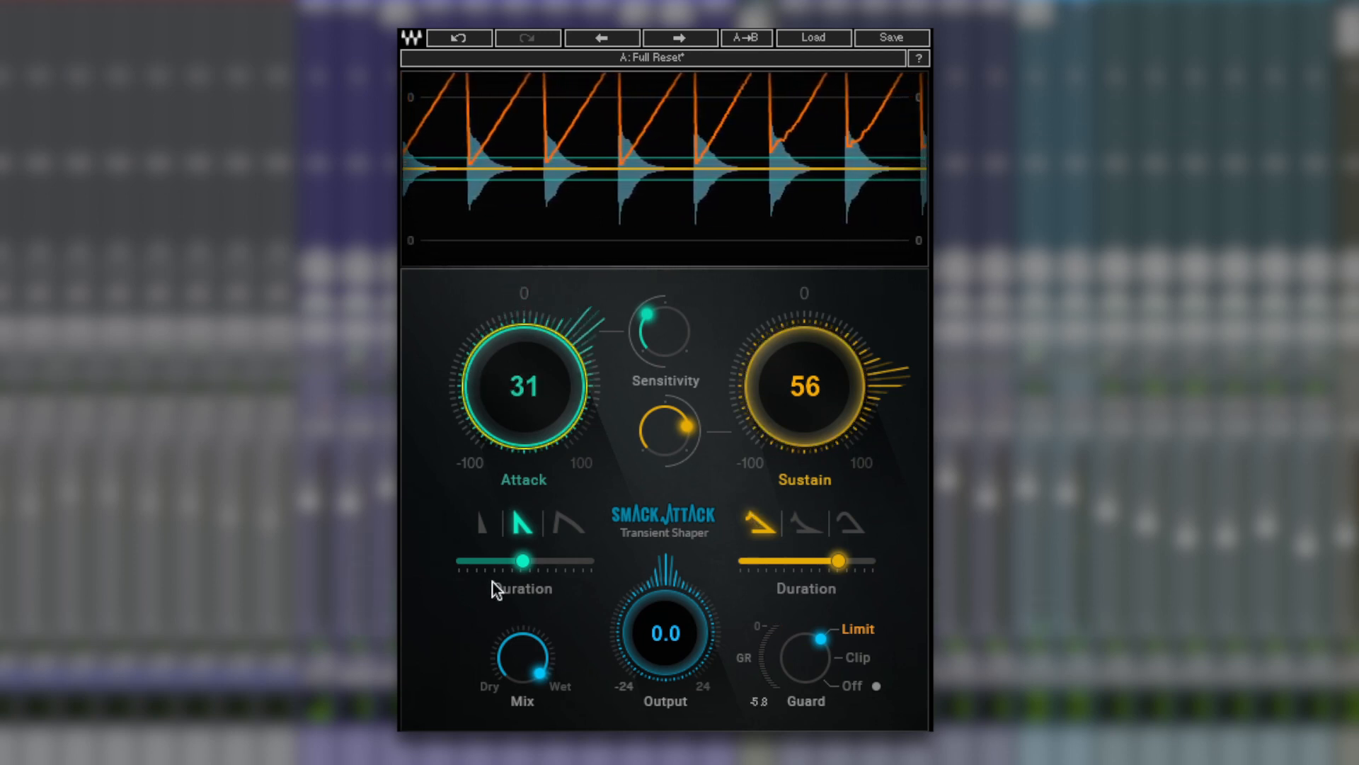
pyautogui.click(489, 528)
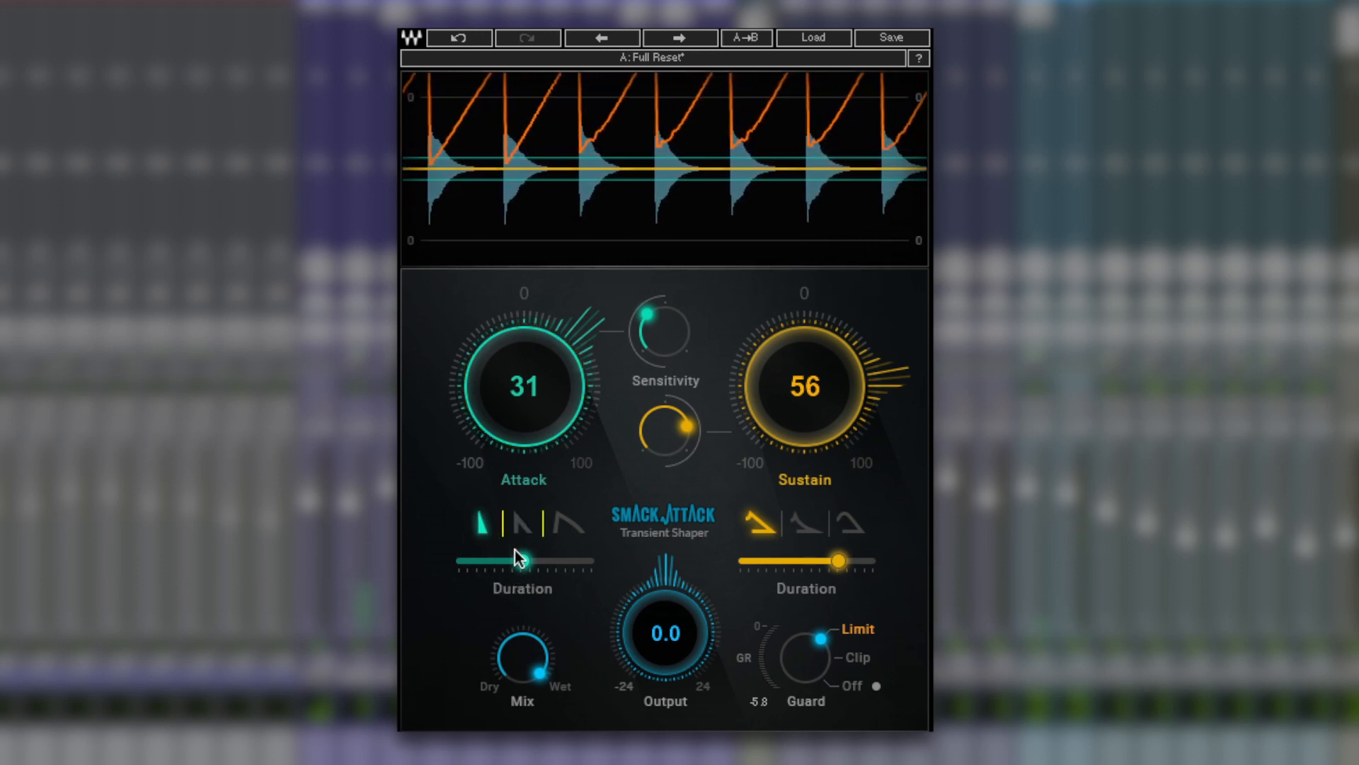
pyautogui.moveTo(520, 385)
pyautogui.mouseDown()
pyautogui.moveTo(520, 374)
pyautogui.moveTo(525, 407)
pyautogui.mouseUp()
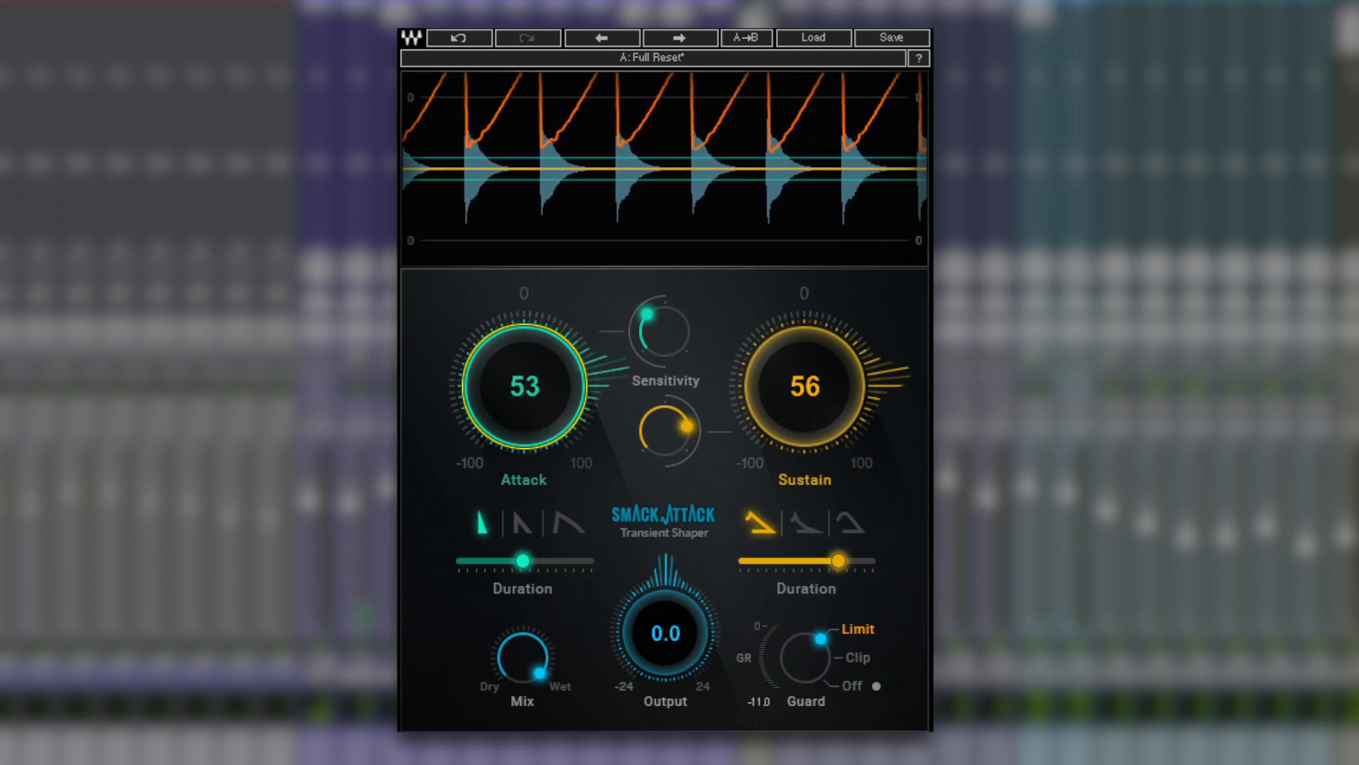
# Step: Try Sustain at -54, reduce Attack to 35, and bring Sustain to -9
pyautogui.moveTo(787, 442); pyautogui.dragTo(787, 522)
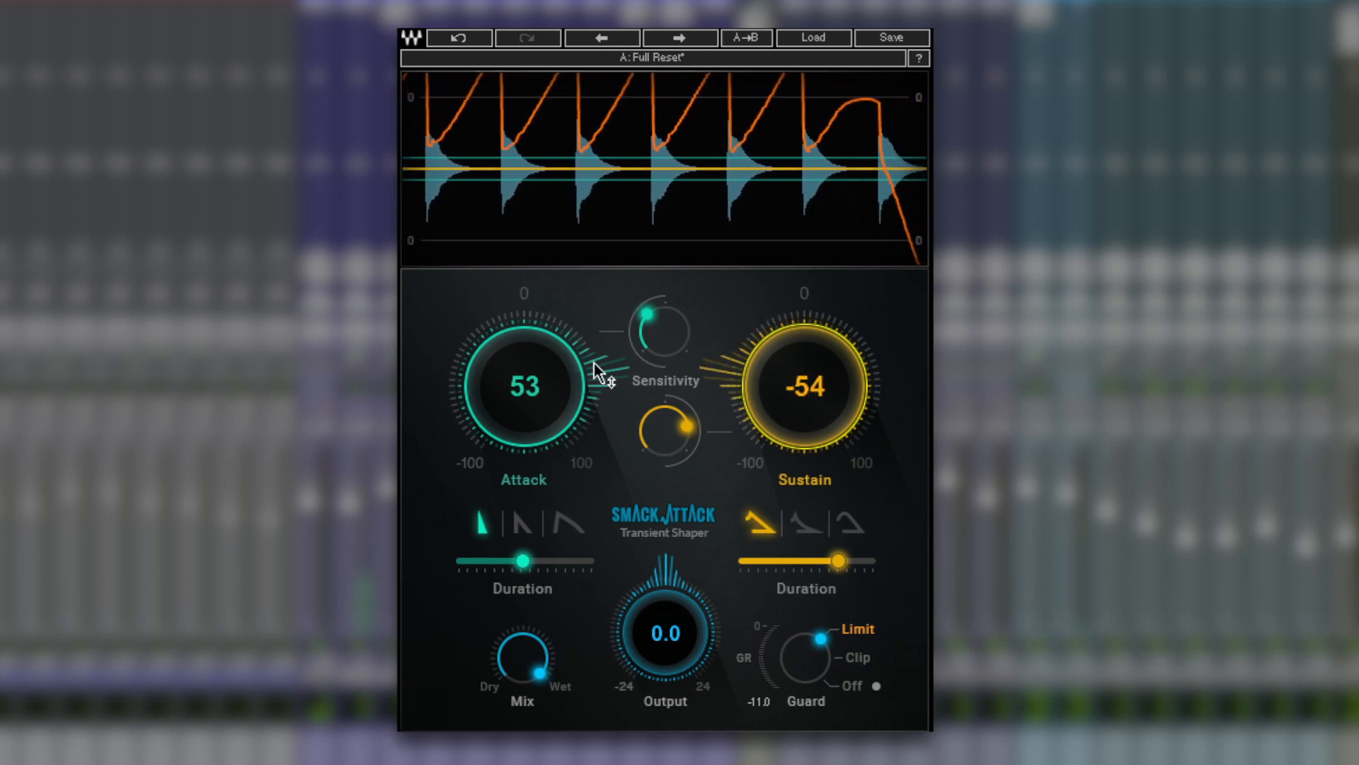
pyautogui.moveTo(576, 388); pyautogui.dragTo(576, 401)
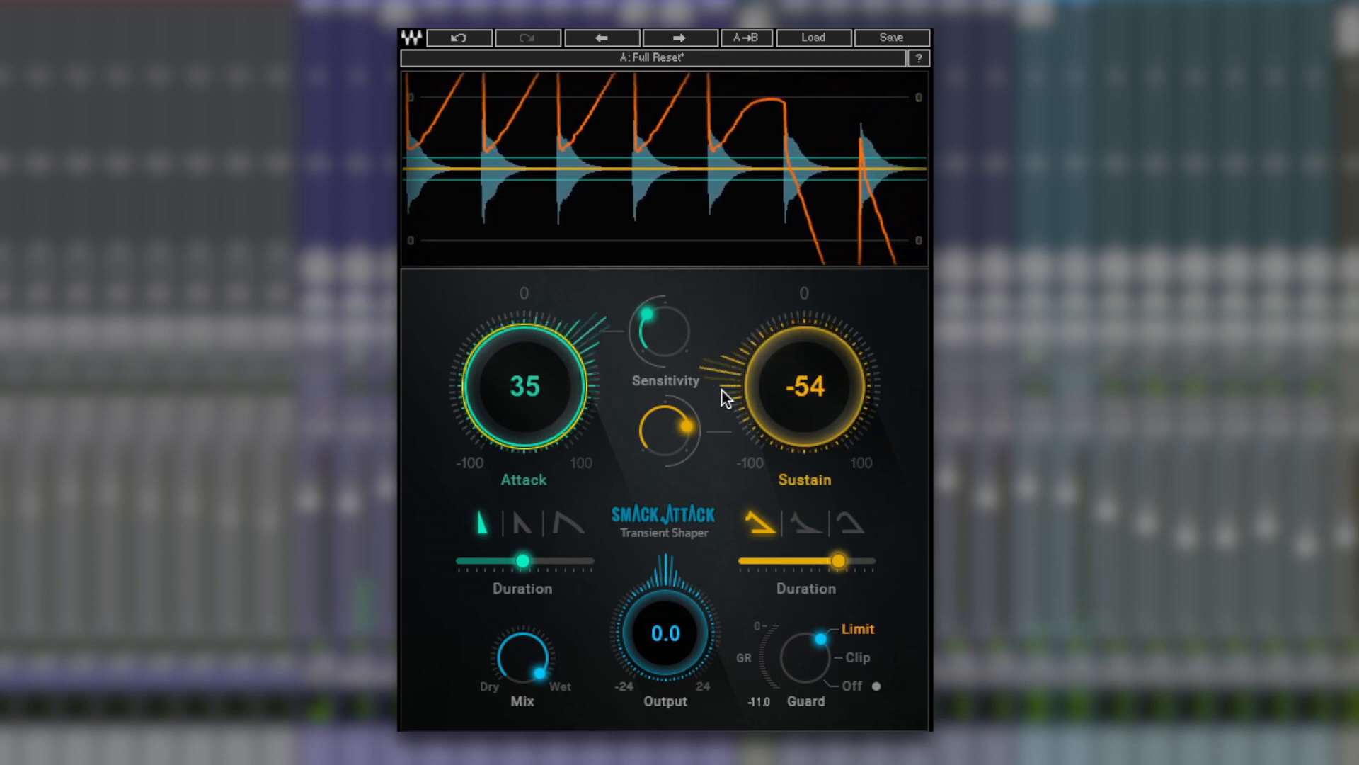
pyautogui.moveTo(728, 388); pyautogui.dragTo(728, 357)
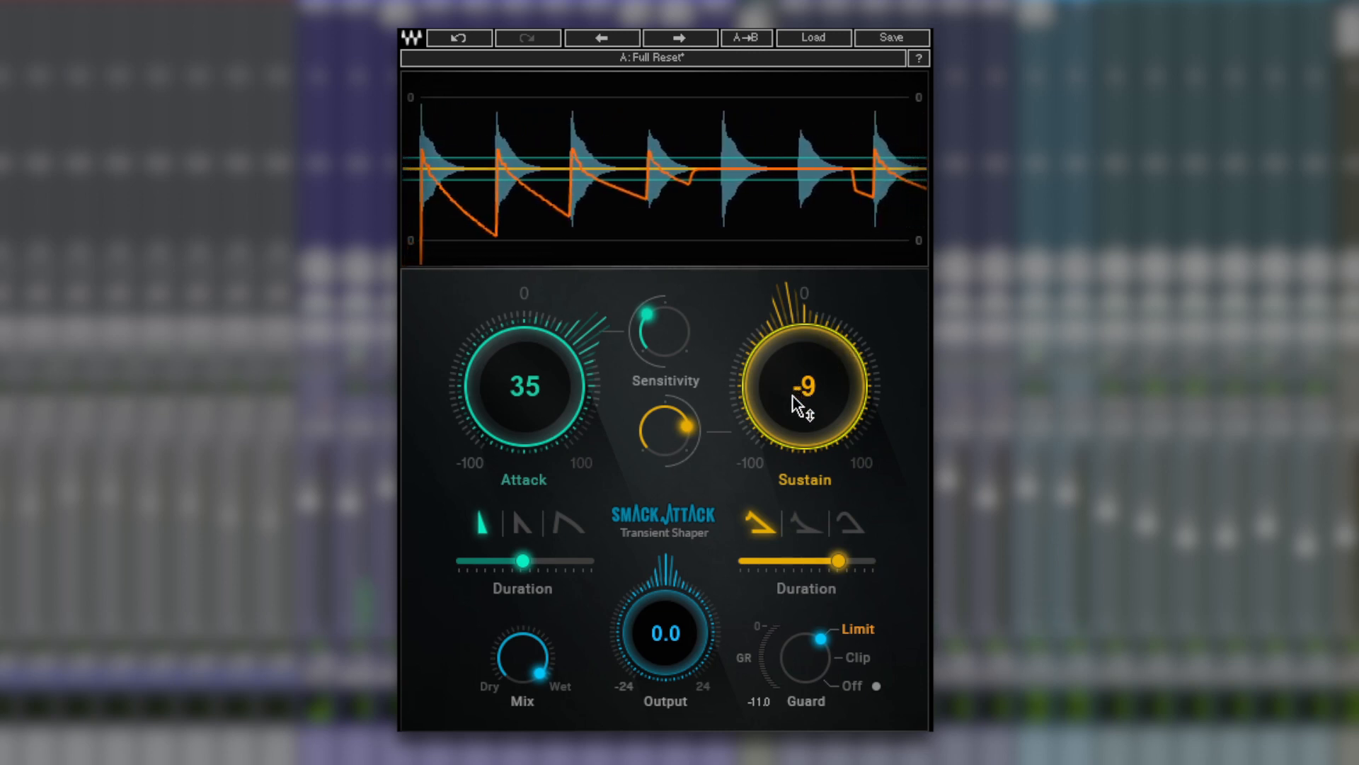
# Step: Raise Attack to 56 and lengthen the attack duration slightly past the middle of its range
pyautogui.moveTo(537, 402); pyautogui.dragTo(537, 376)
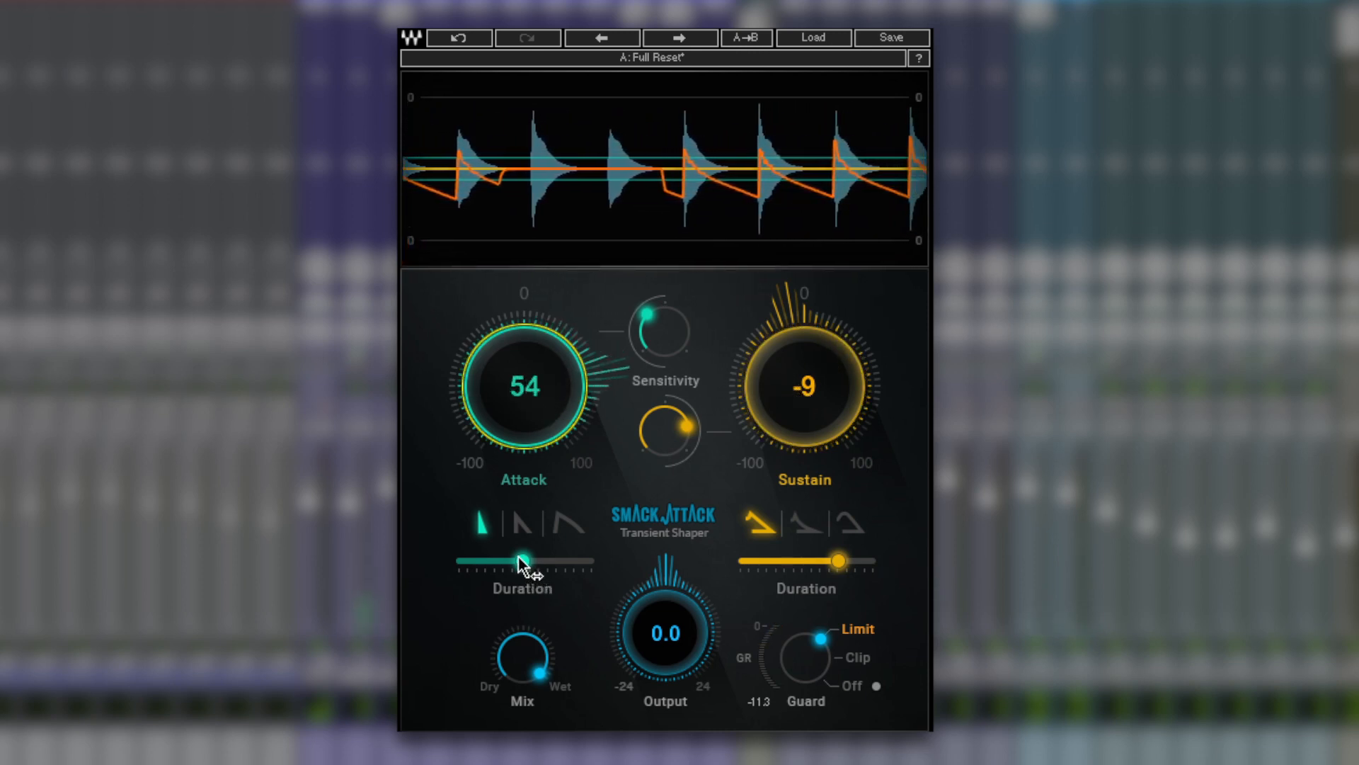
pyautogui.click(522, 560)
pyautogui.moveTo(522, 560); pyautogui.dragTo(538, 562)
pyautogui.moveTo(532, 392); pyautogui.dragTo(533, 389)
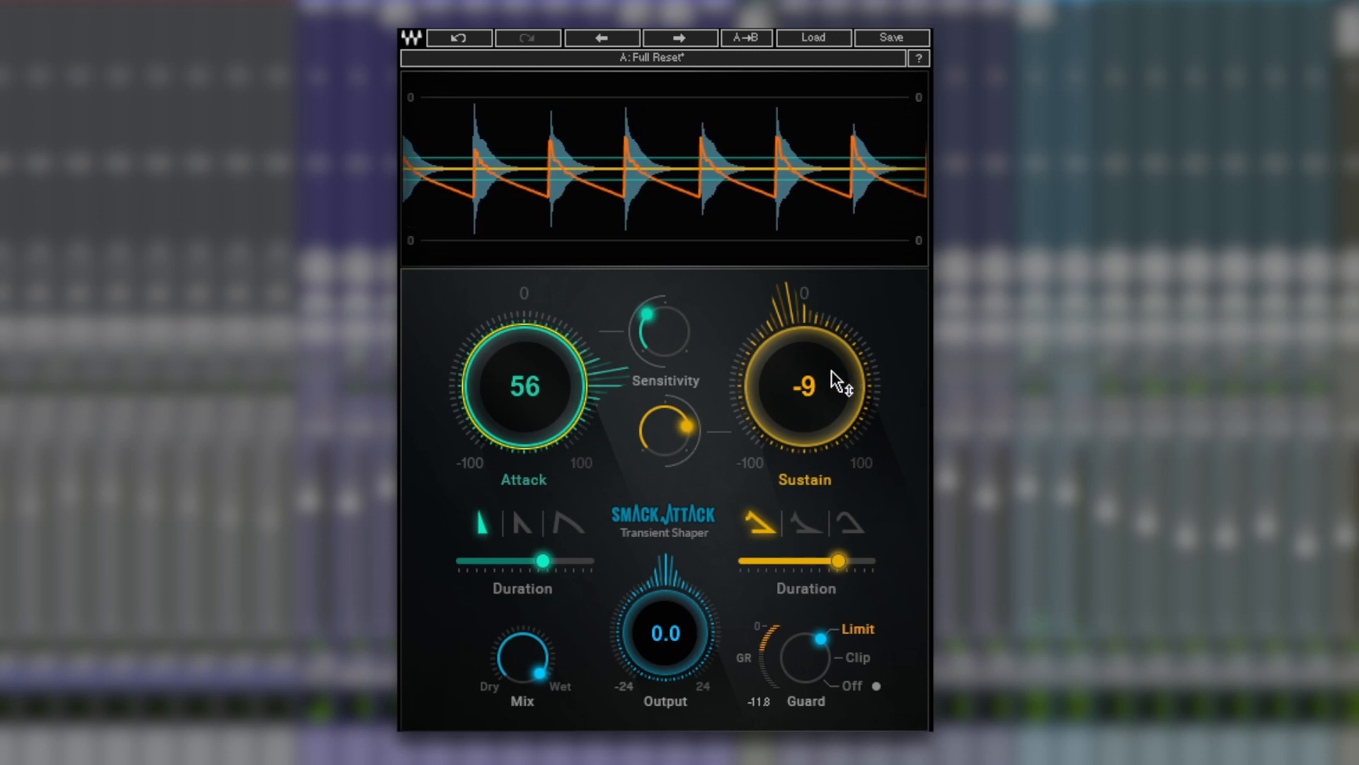
# Step: Raise Sustain slightly and choose the third sustain shape
pyautogui.moveTo(819, 388)
pyautogui.mouseDown()
pyautogui.moveTo(821, 354)
pyautogui.moveTo(813, 375)
pyautogui.mouseUp()
pyautogui.click(850, 524)
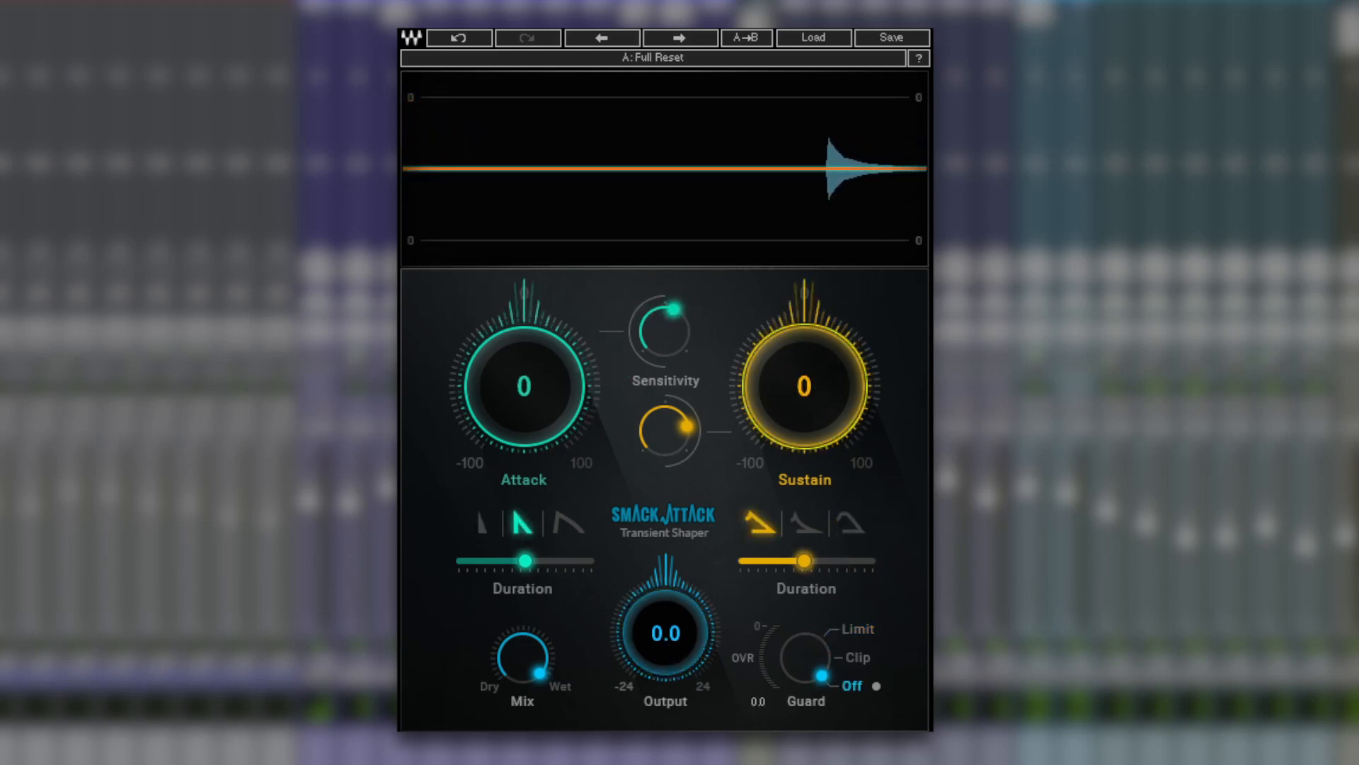
# Step: Starting from the Full Reset settings, raise Sustain to 52 and shorten the sustain duration slightly
pyautogui.moveTo(806, 386); pyautogui.dragTo(805, 322)
pyautogui.moveTo(792, 372); pyautogui.dragTo(793, 371)
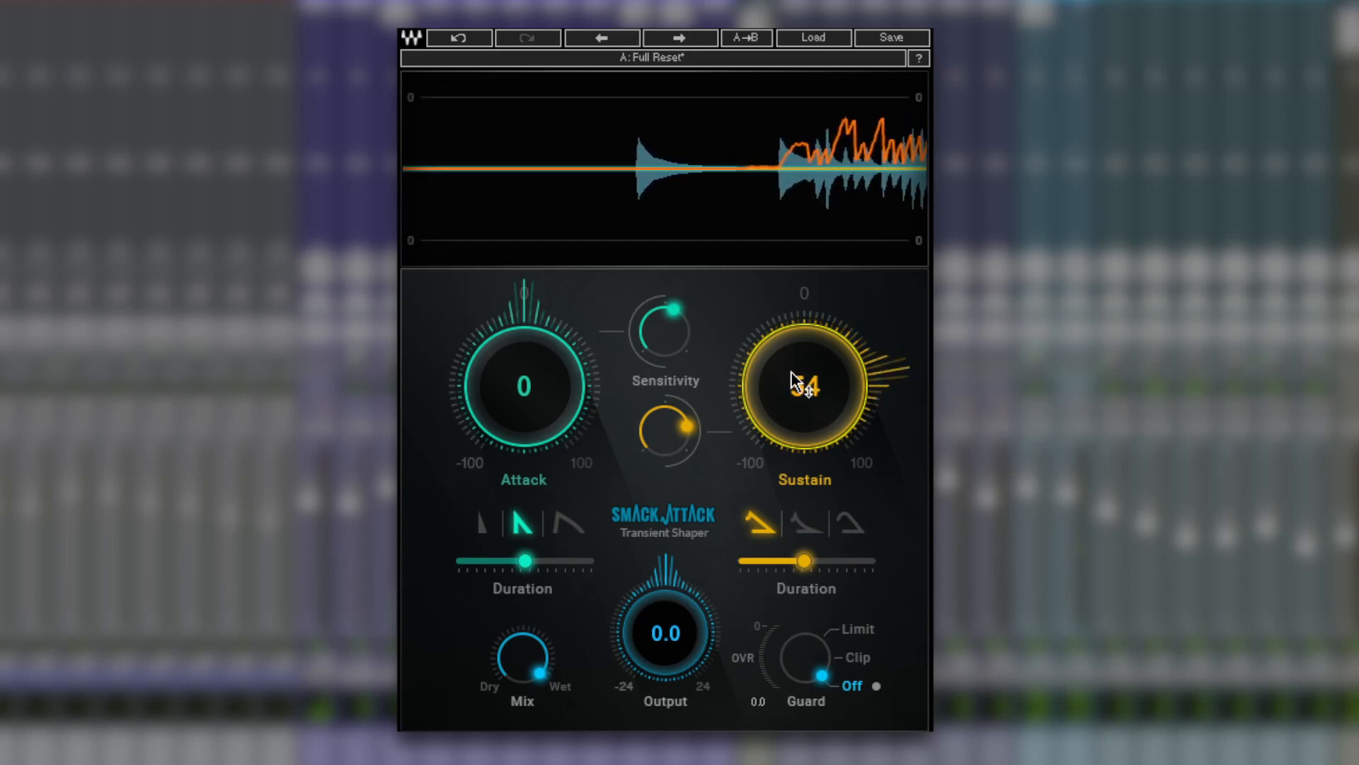
pyautogui.moveTo(804, 559); pyautogui.dragTo(795, 560)
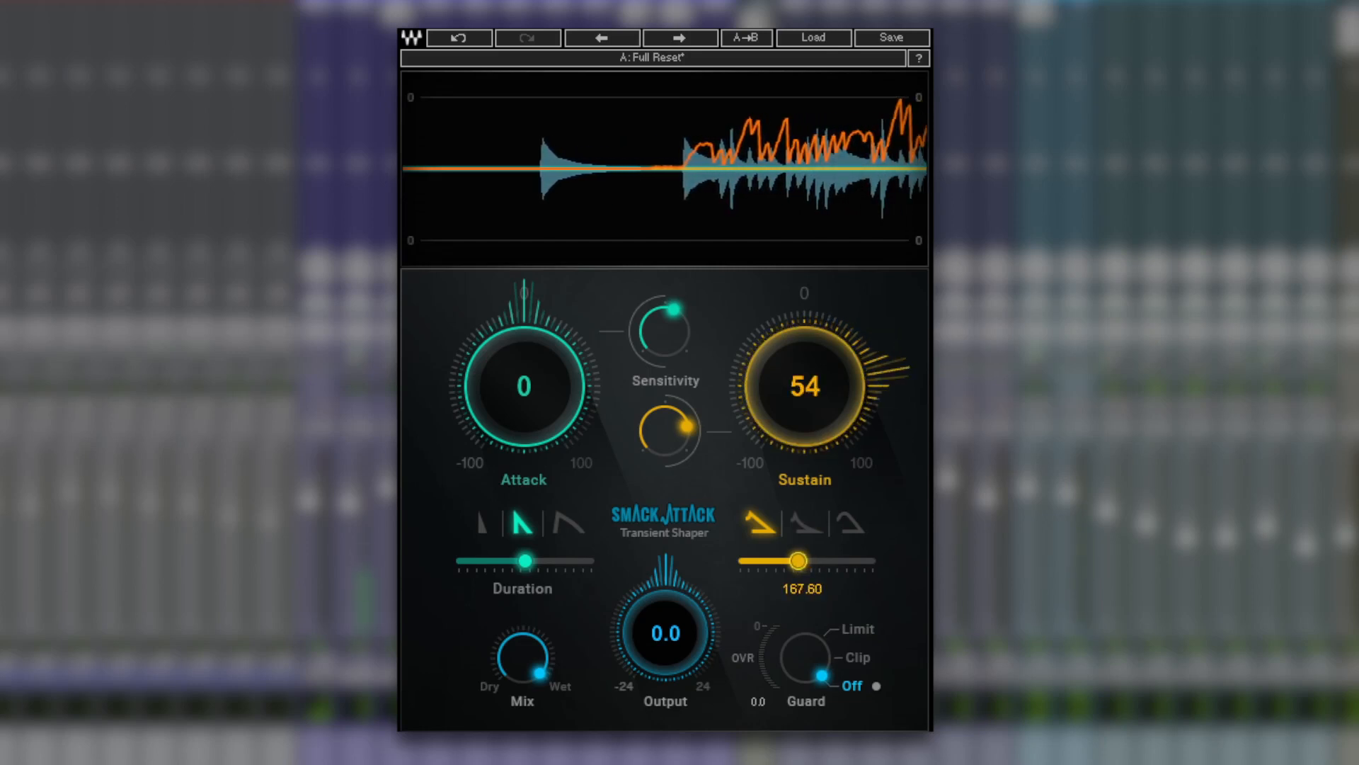
pyautogui.moveTo(813, 389); pyautogui.dragTo(813, 394)
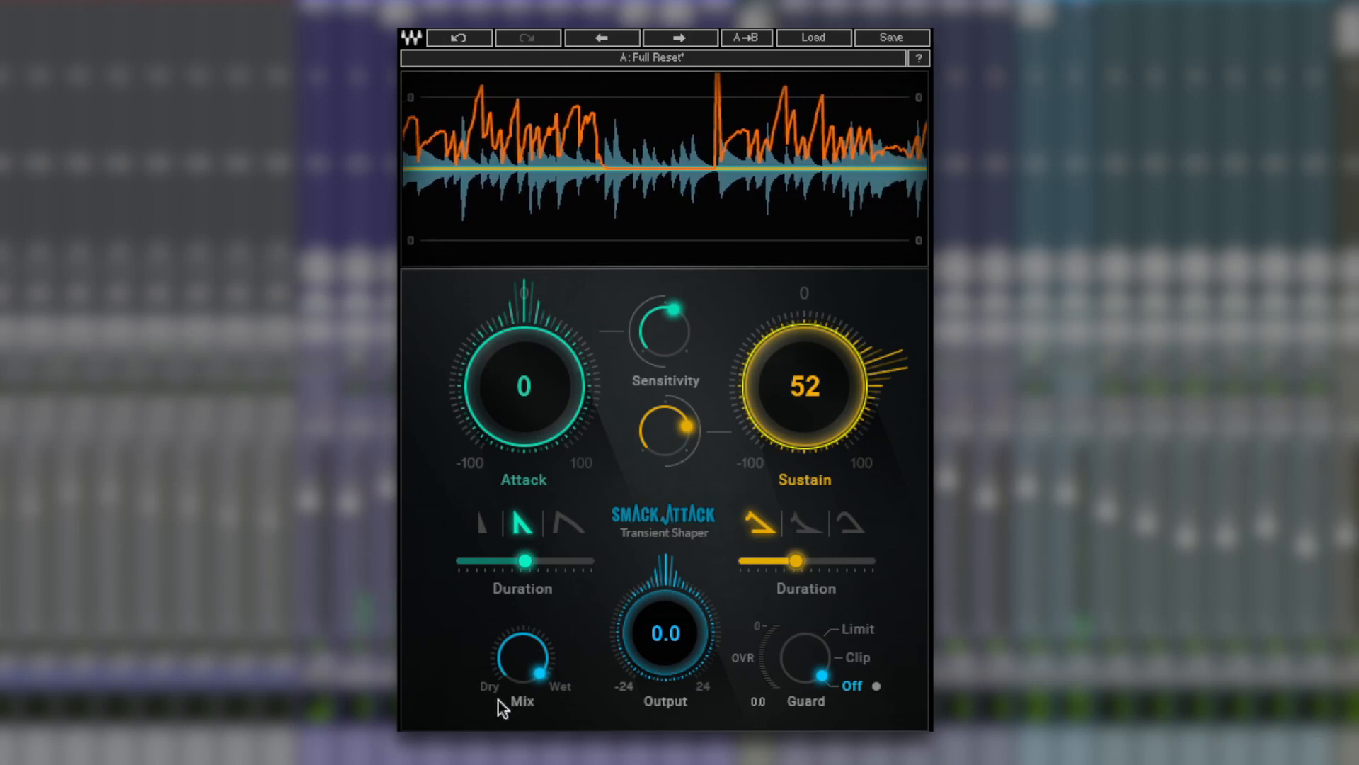
# Step: Try a Mix of 34 before returning it to fully wet, and reset Sustain to 0
pyautogui.moveTo(533, 658); pyautogui.dragTo(533, 707)
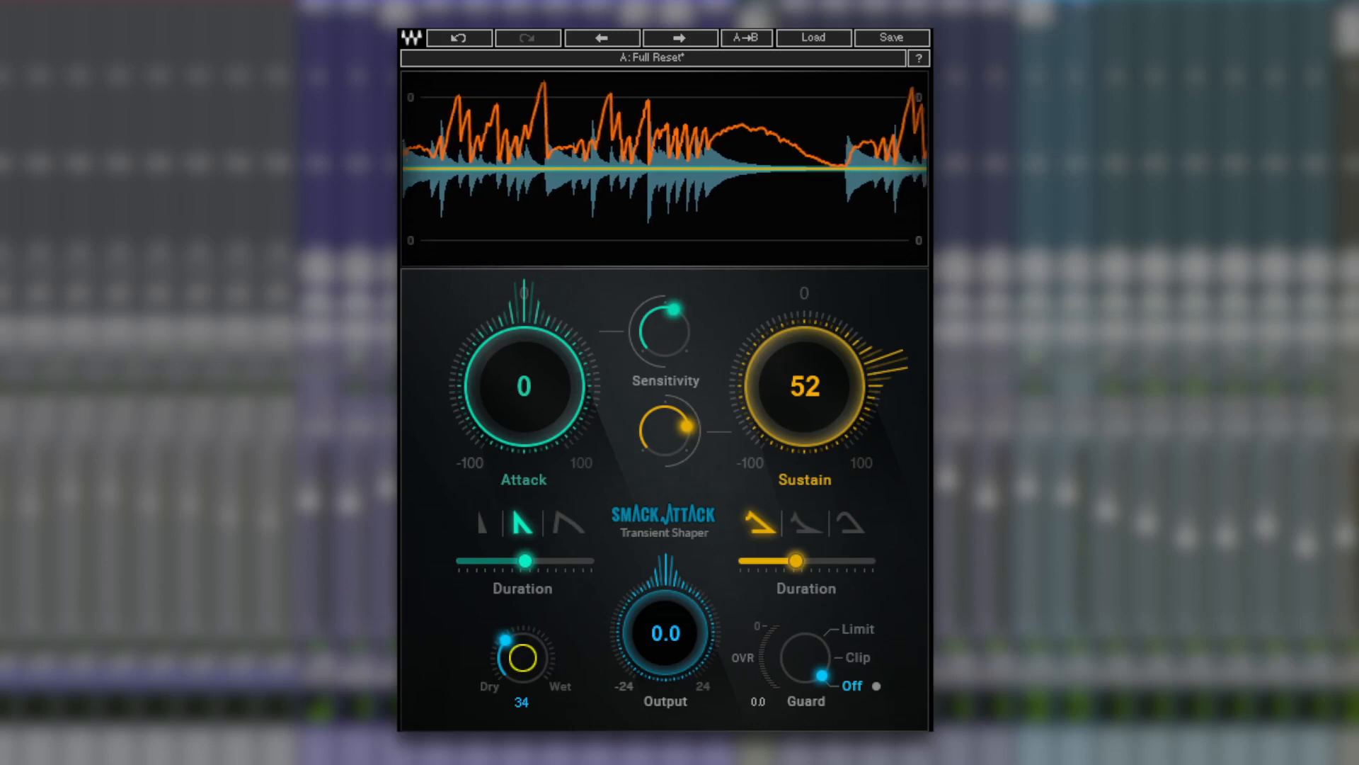
pyautogui.moveTo(533, 707); pyautogui.dragTo(533, 669)
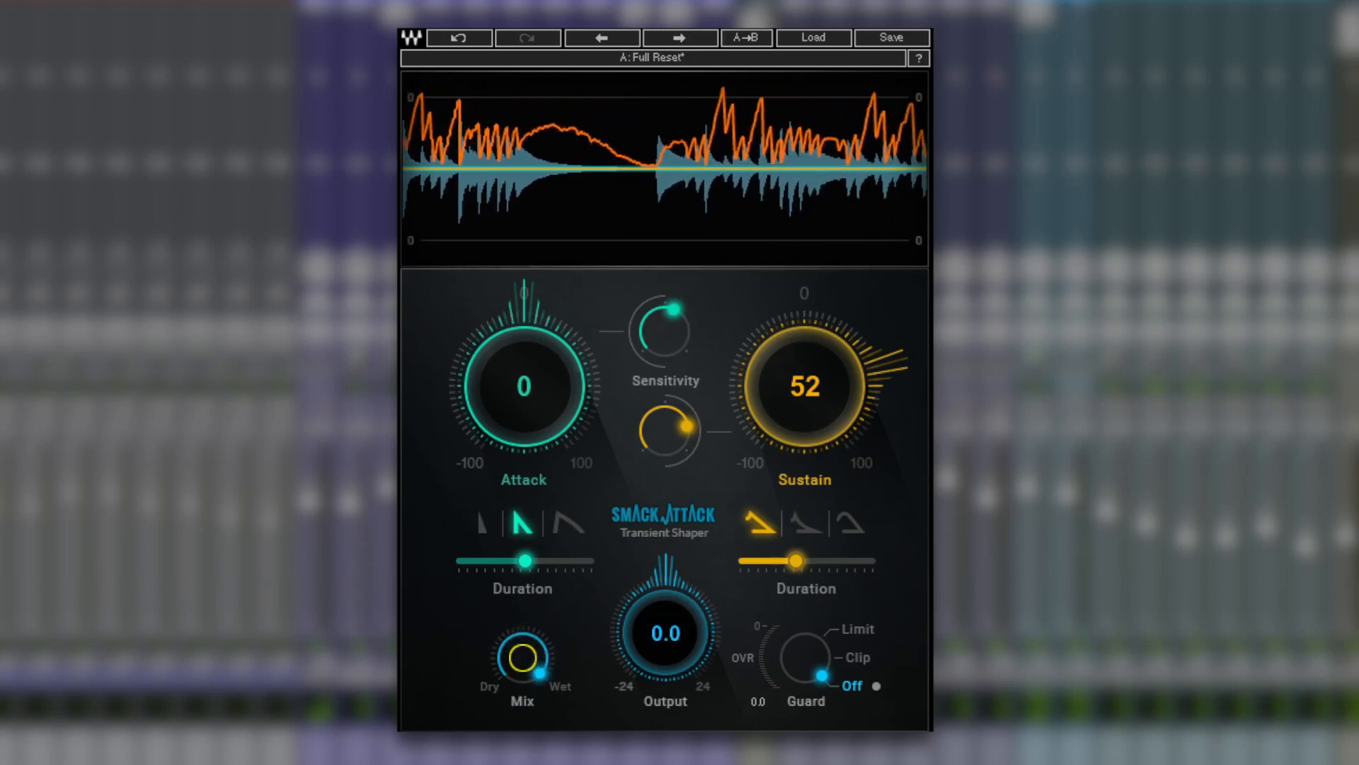
pyautogui.moveTo(807, 368); pyautogui.dragTo(807, 369)
pyautogui.keyDown('alt'); pyautogui.click(807, 369); pyautogui.keyUp('alt')
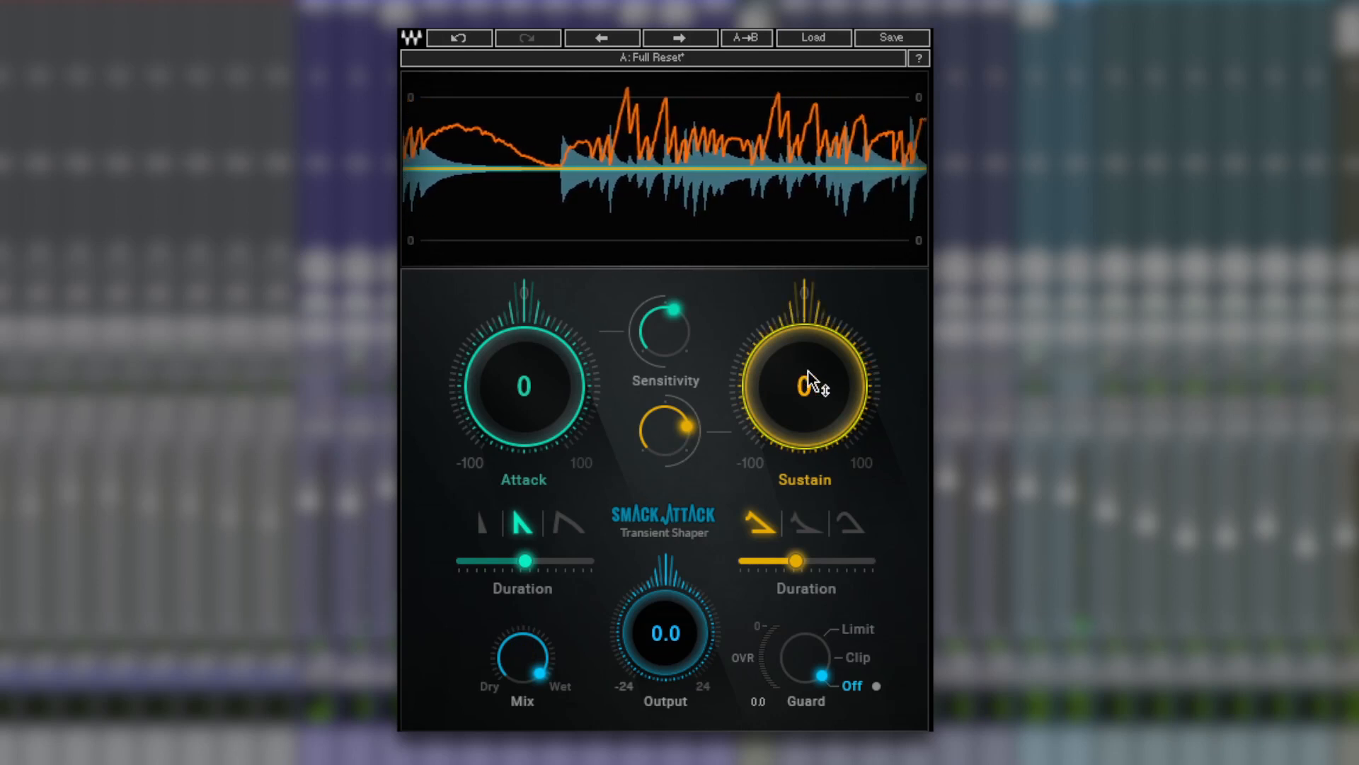
# Step: Raise Attack to 45 and set the output Guard to Clip
pyautogui.moveTo(532, 394); pyautogui.dragTo(533, 376)
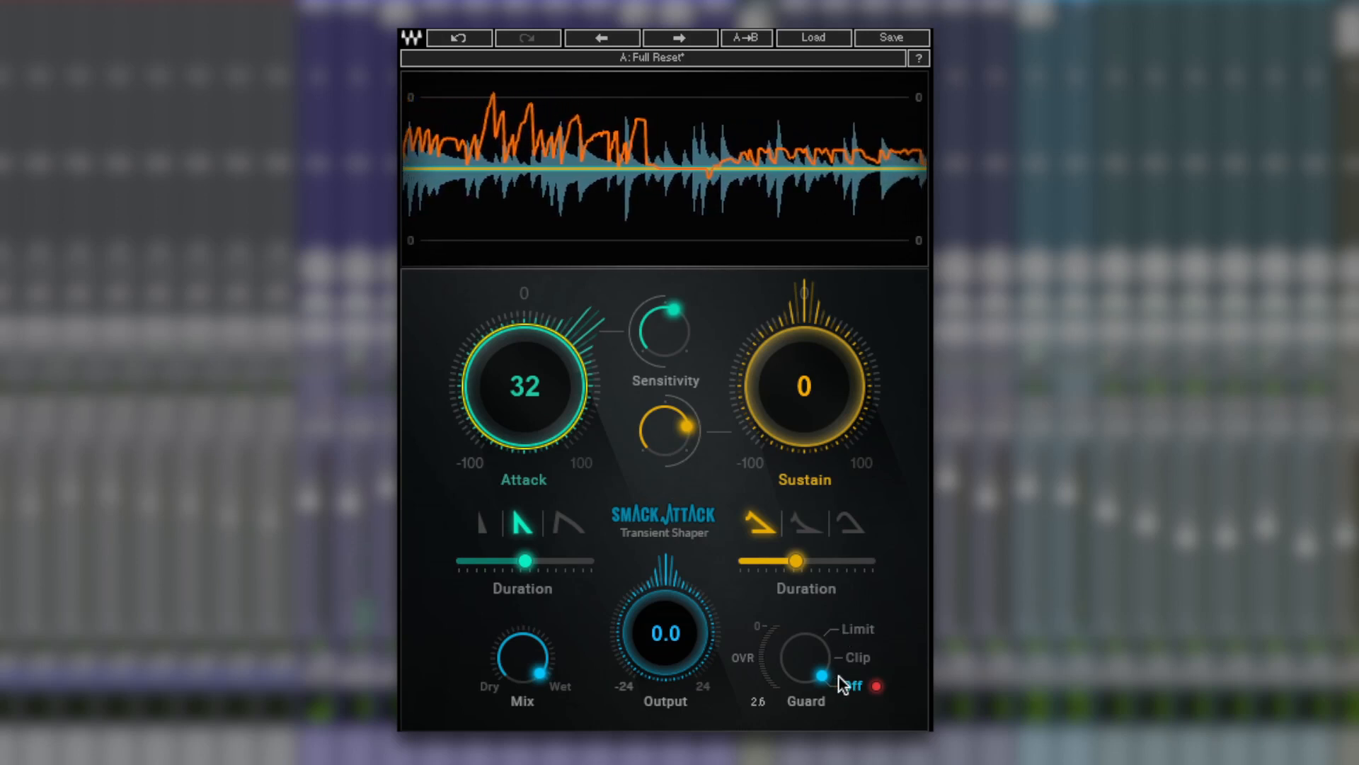
pyautogui.moveTo(825, 672); pyautogui.dragTo(825, 657)
pyautogui.moveTo(533, 394); pyautogui.dragTo(533, 384)
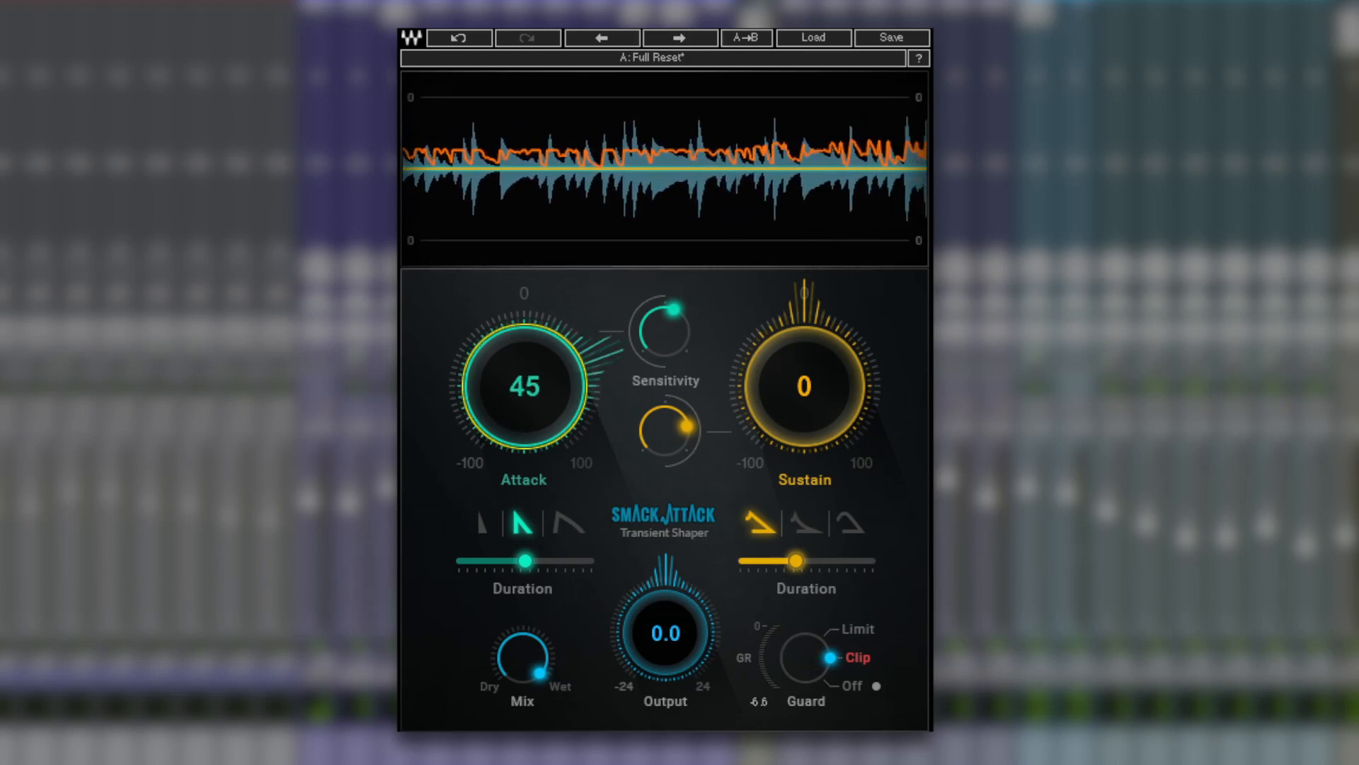
# Step: Lengthen the attack duration to about three quarters of its range, and set Attack to 24 and Sustain to 25
pyautogui.moveTo(515, 562); pyautogui.dragTo(557, 562)
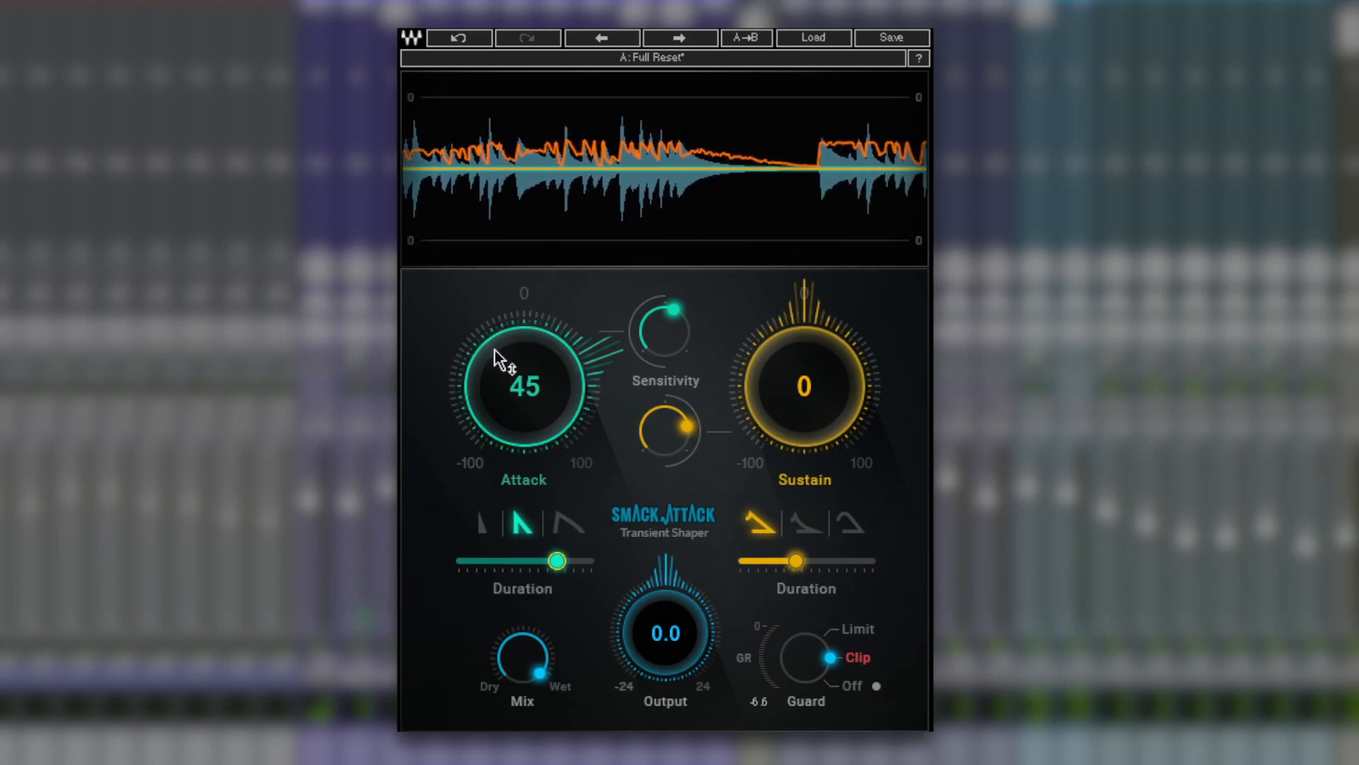
pyautogui.moveTo(503, 361); pyautogui.dragTo(564, 431)
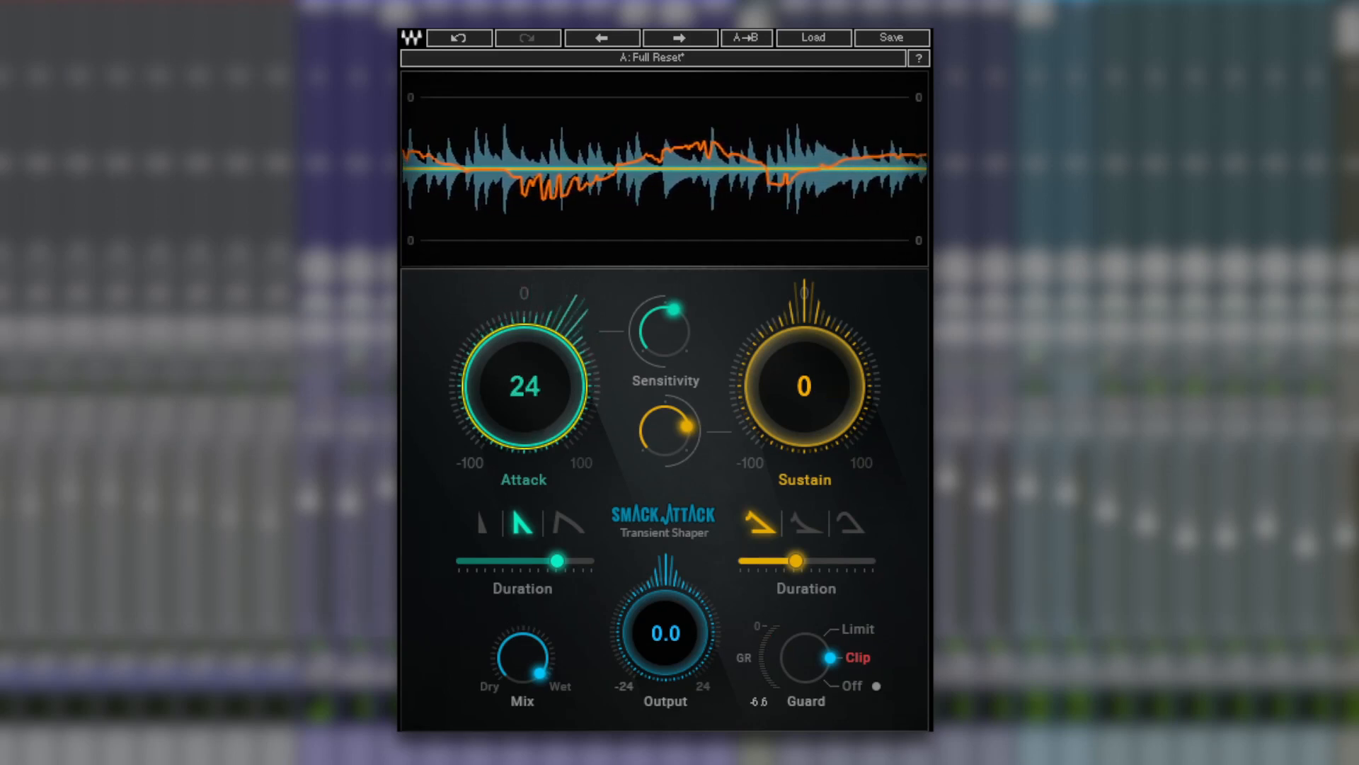
pyautogui.moveTo(814, 368); pyautogui.dragTo(814, 332)
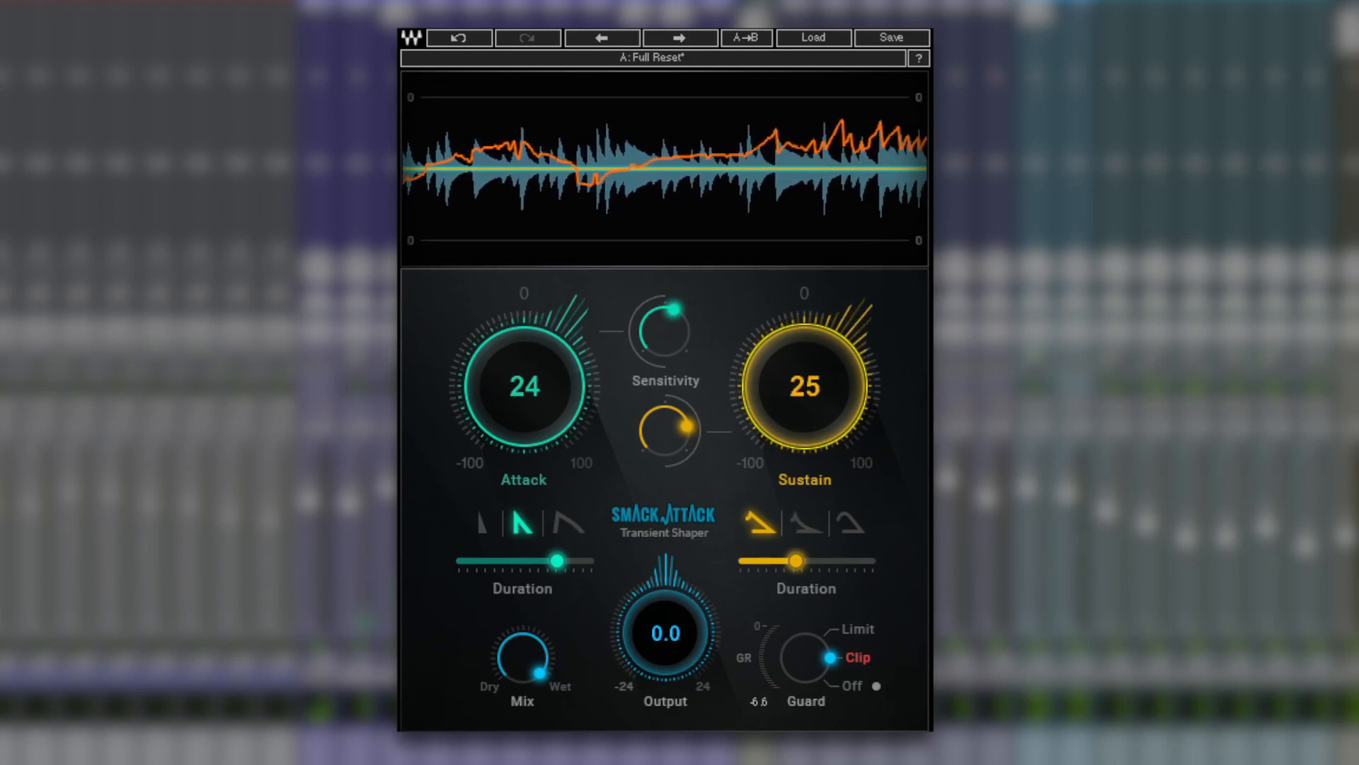